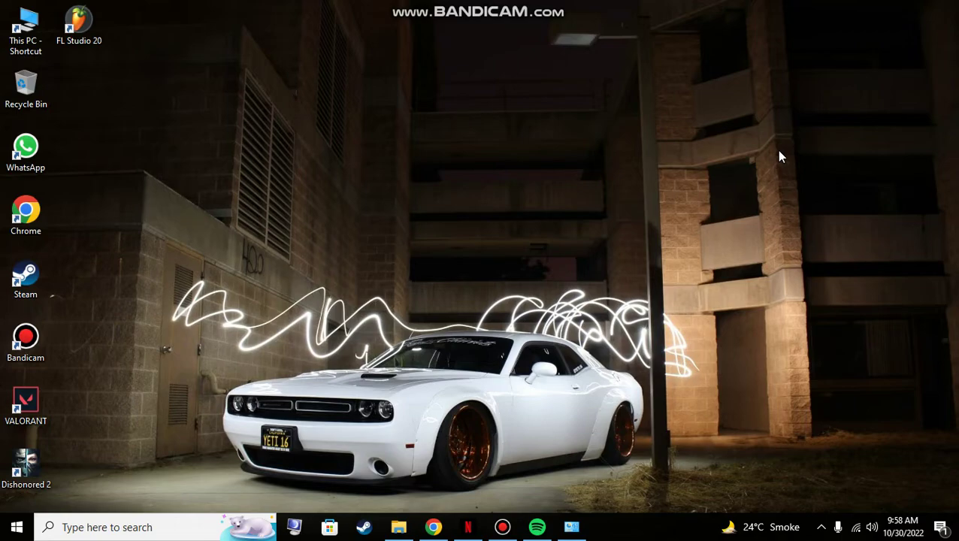
- Hide Steam, reposition the system information window at the top, then close it
click(822, 527)
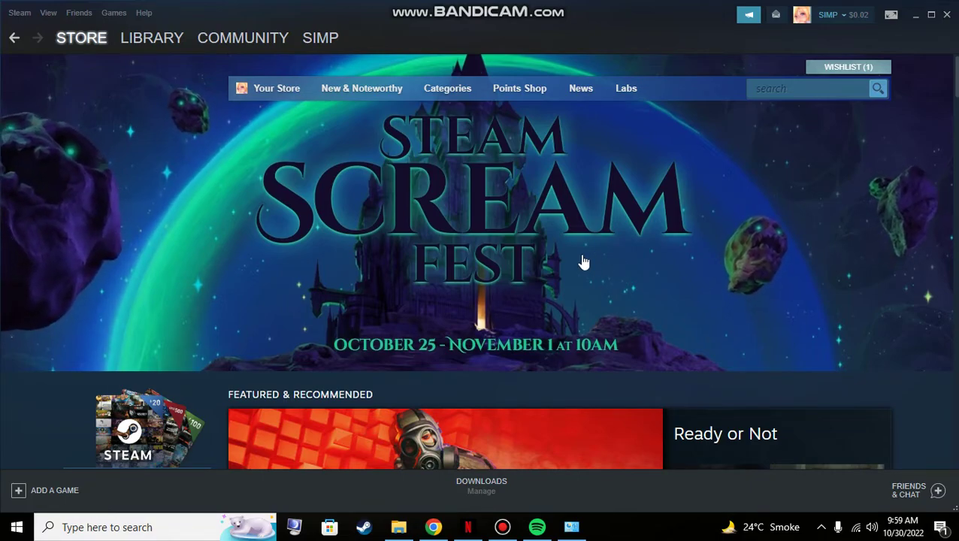
click(915, 16)
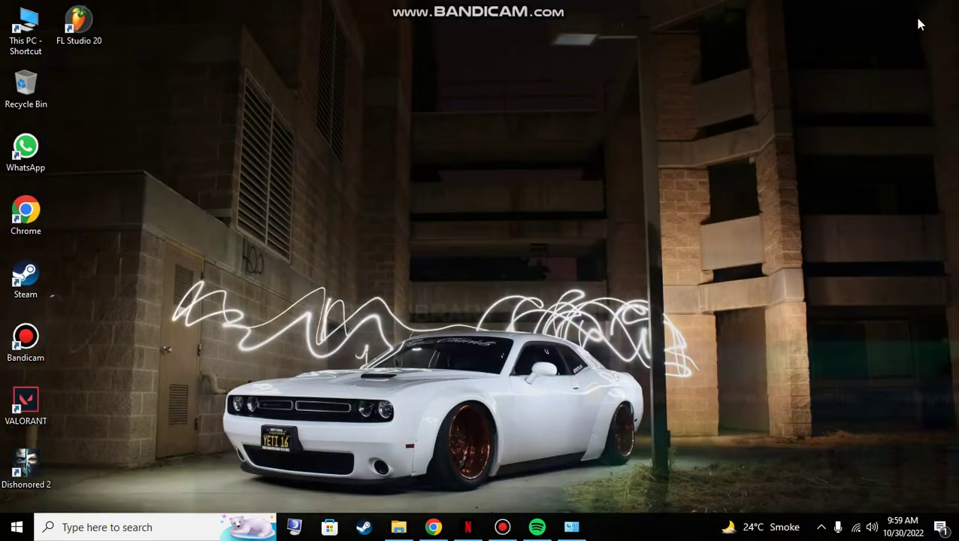
click(571, 527)
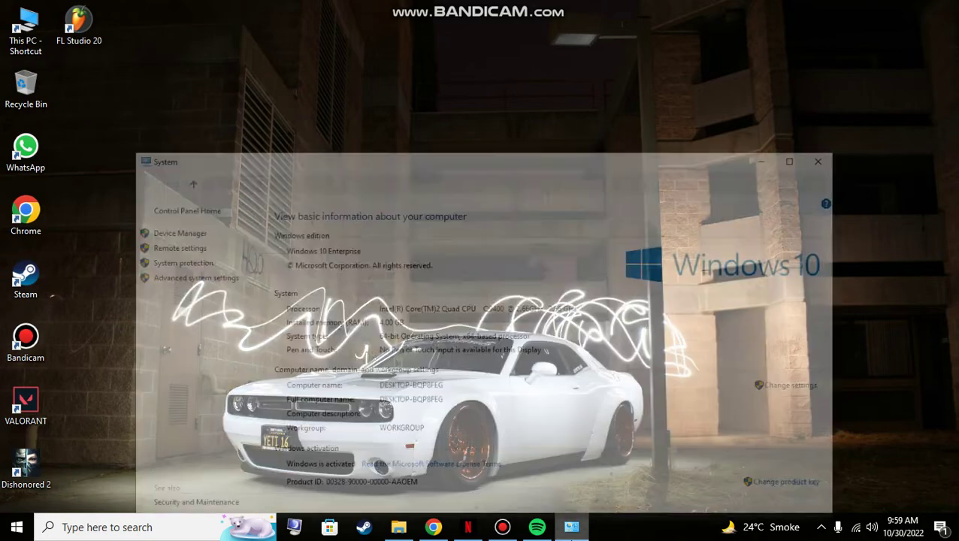
drag(711, 96, 720, 35)
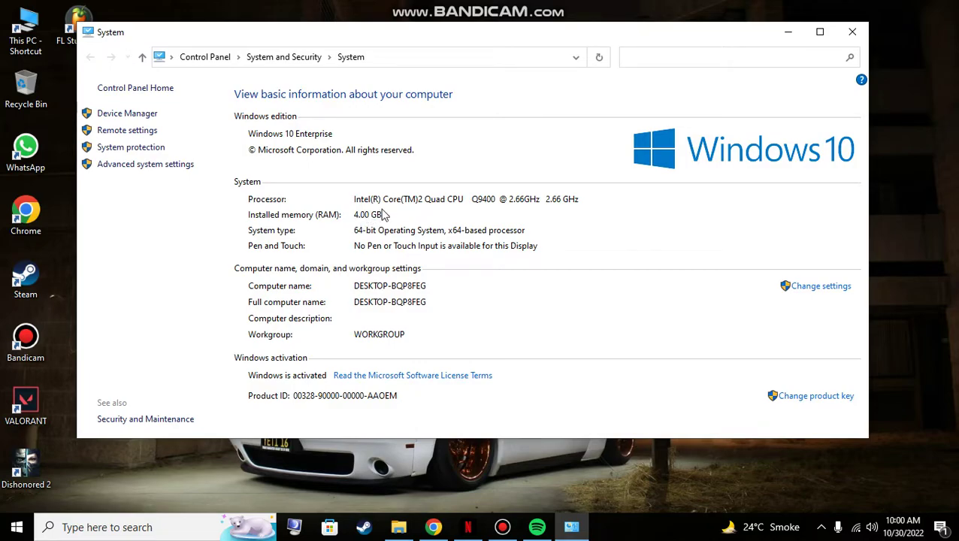
click(788, 31)
- Restore Steam from the tray and open Counter-Strike: Global Offensive's context menu in the Library
click(822, 527)
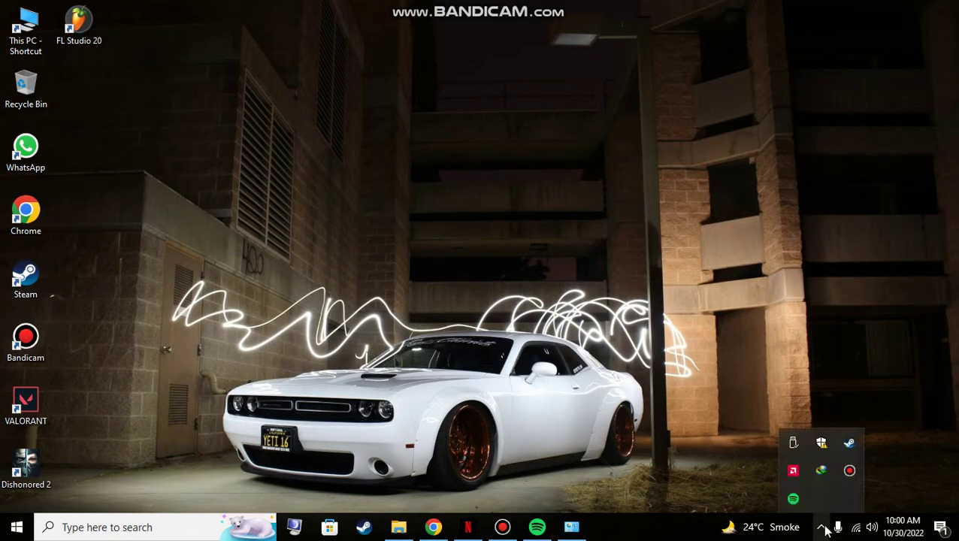
click(850, 444)
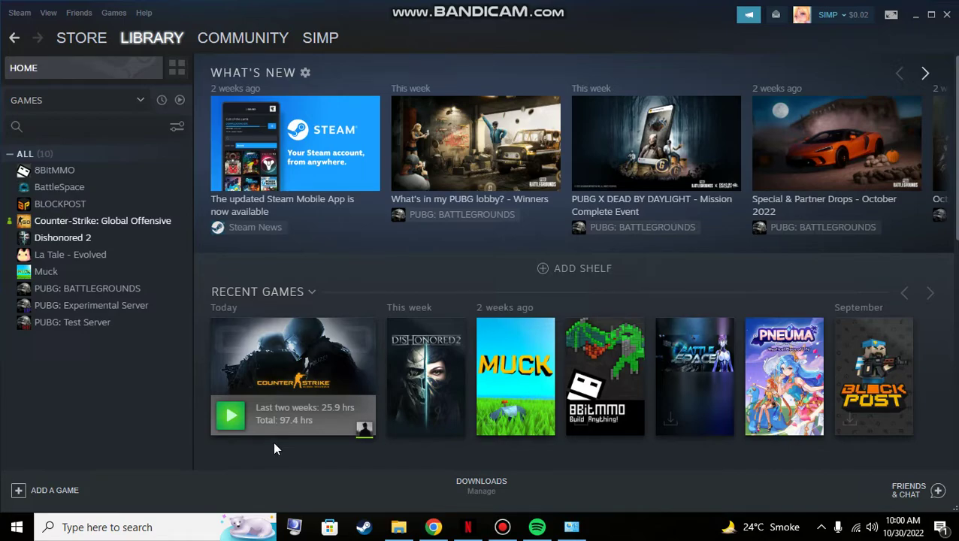
mouse_move(316, 423)
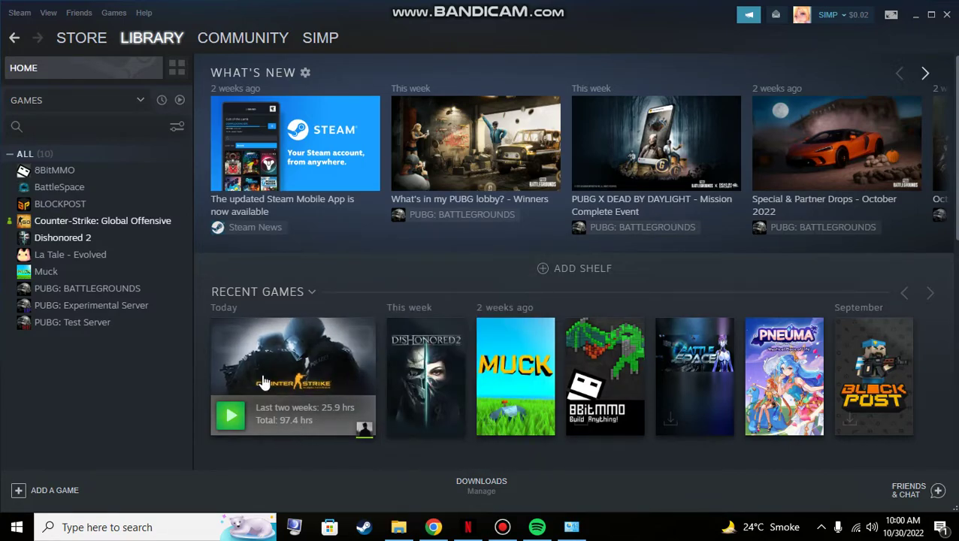
right_click(134, 219)
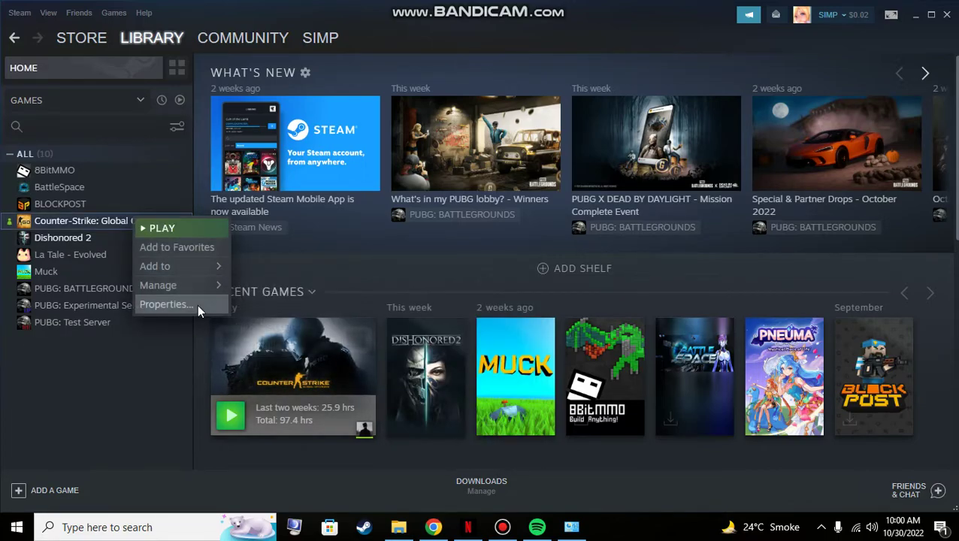
- Verify CS:GO's Properties launch options read -novid, then close the dialog
click(198, 304)
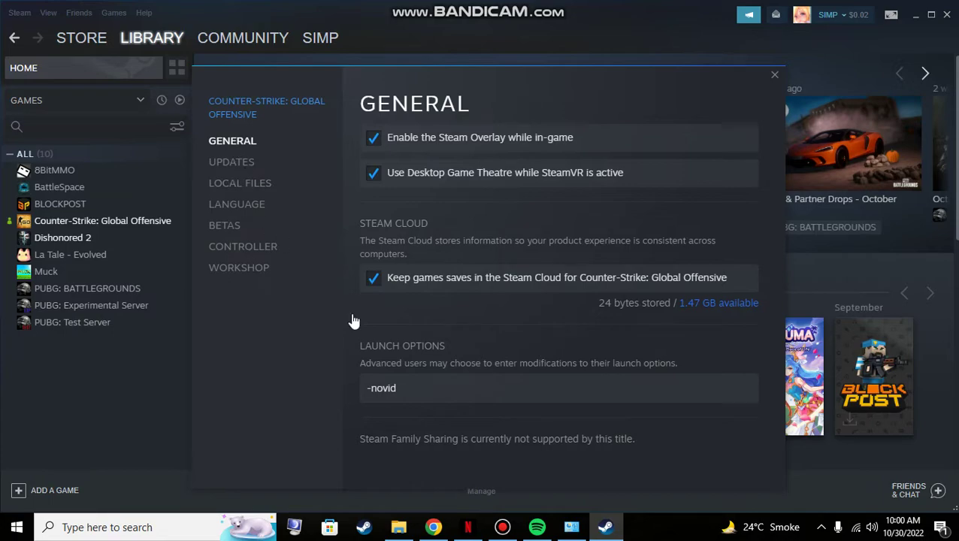
click(417, 385)
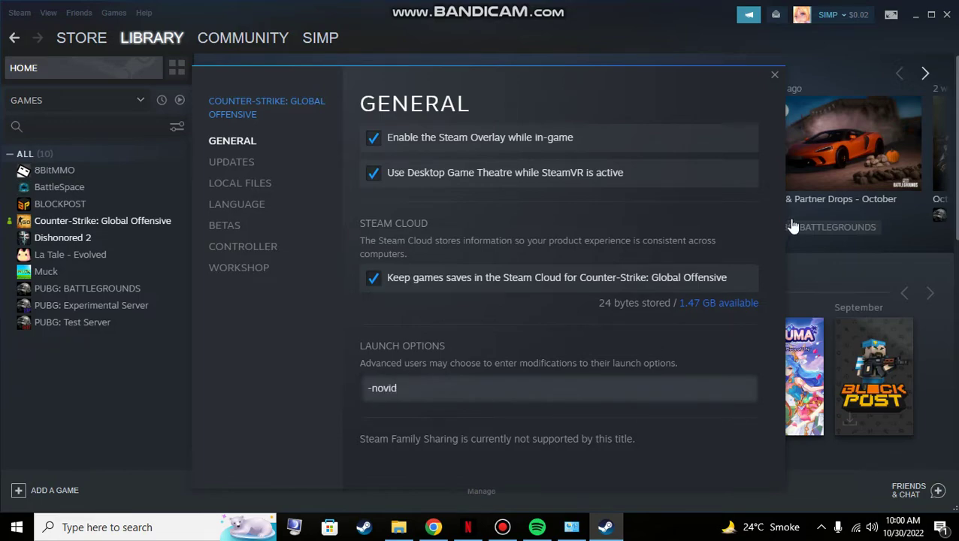
click(775, 75)
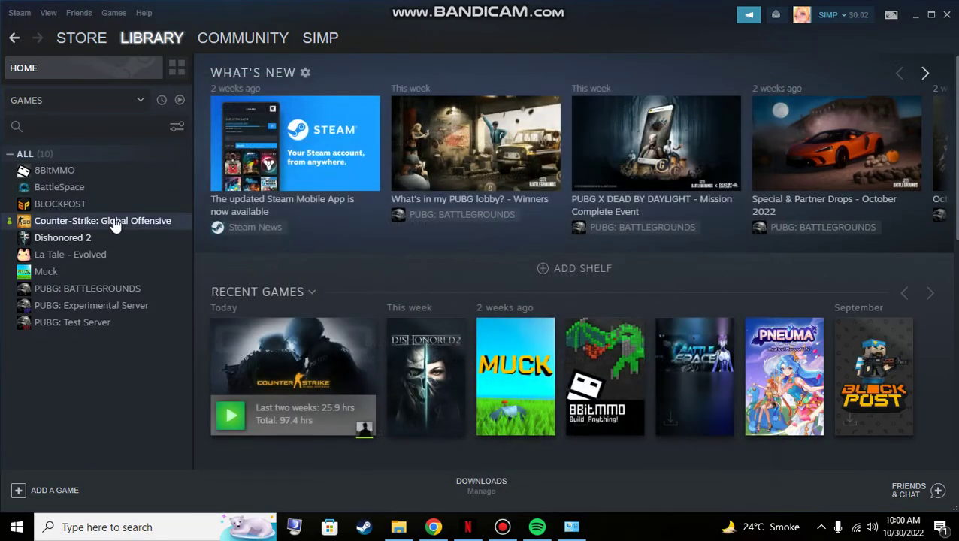
- Open CS:GO's local install folder via Manage > Browse local files
right_click(114, 220)
mouse_move(167, 285)
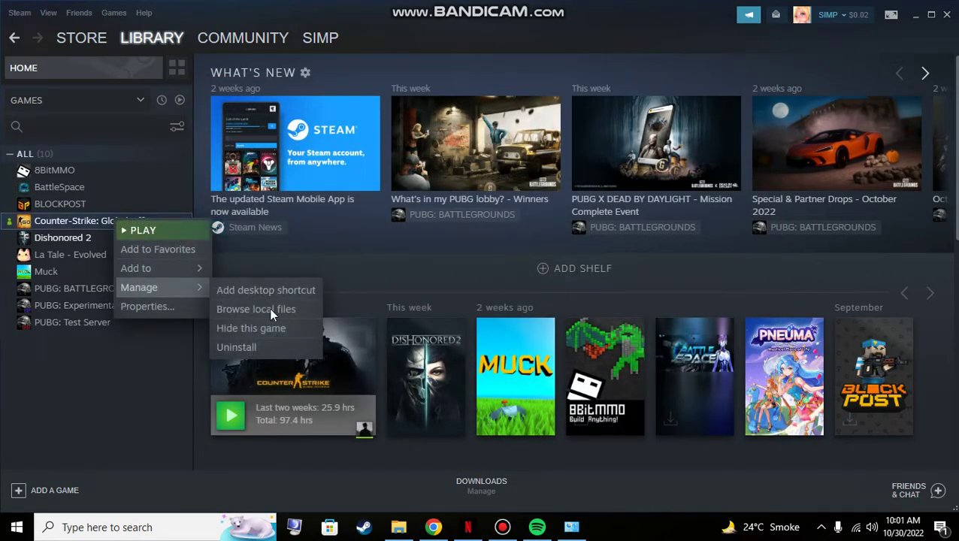
click(317, 309)
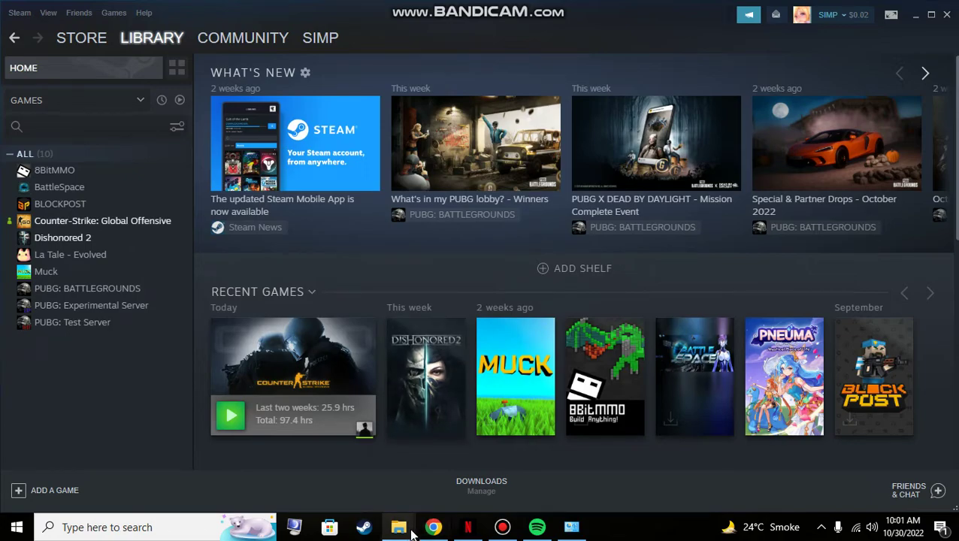
mouse_move(402, 530)
click(485, 470)
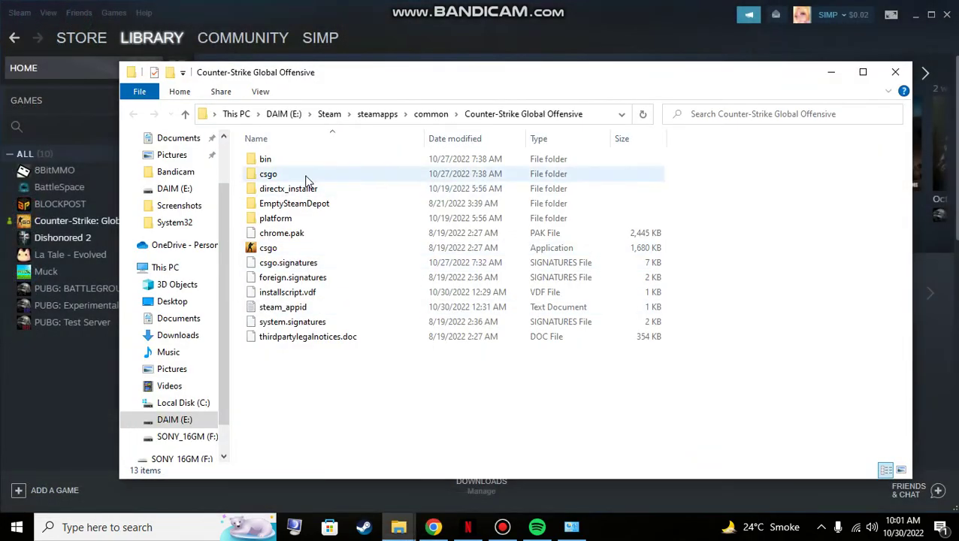
- In csgo\panorama, rename the video folder to video1
double_click(304, 176)
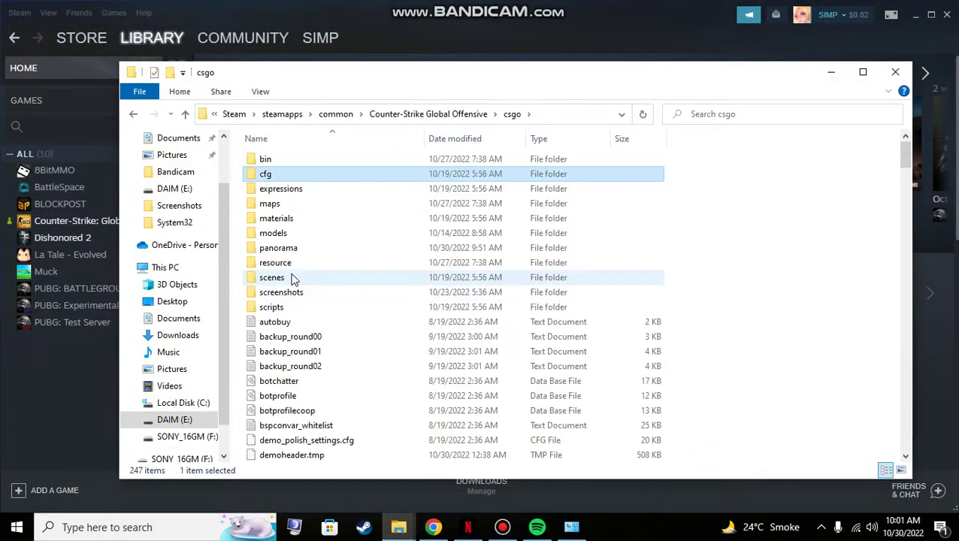
double_click(304, 254)
click(296, 179)
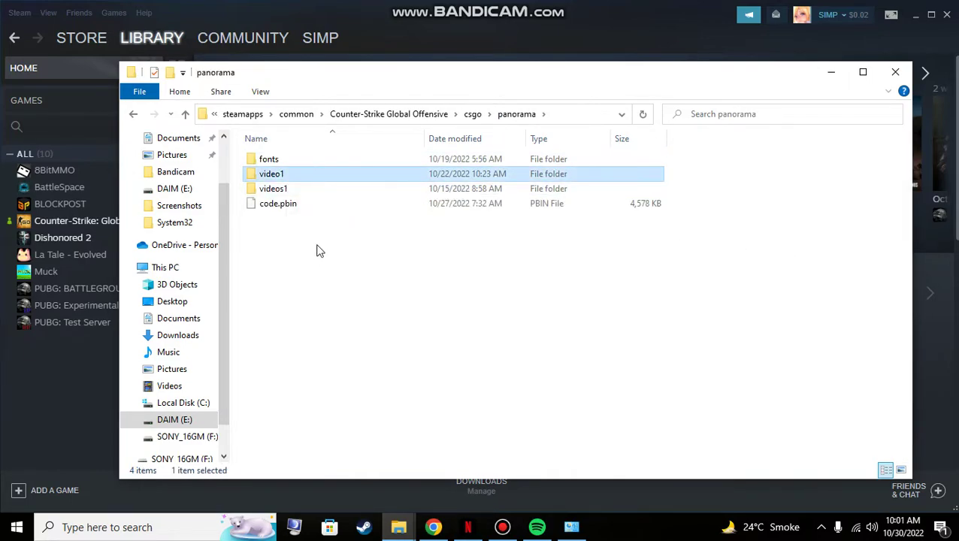
right_click(288, 172)
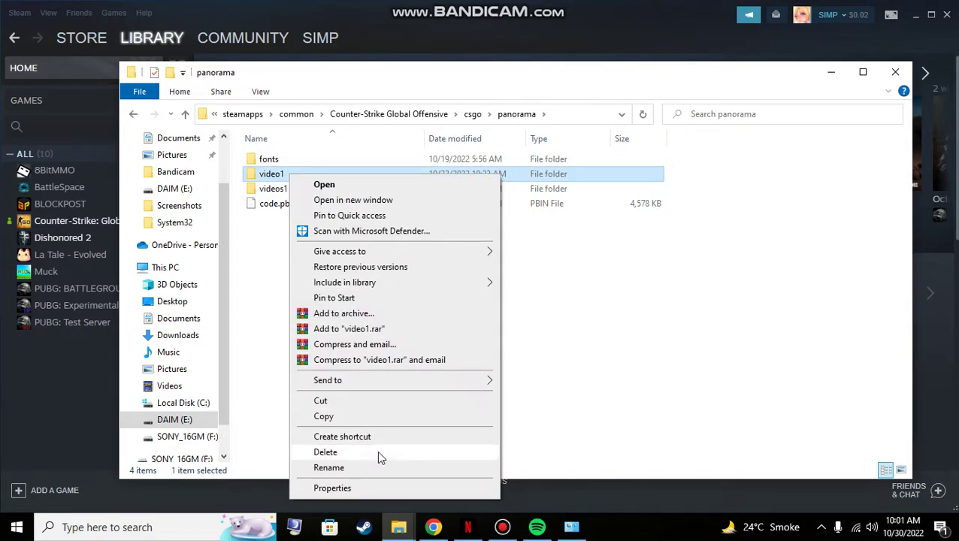
click(378, 467)
click(306, 175)
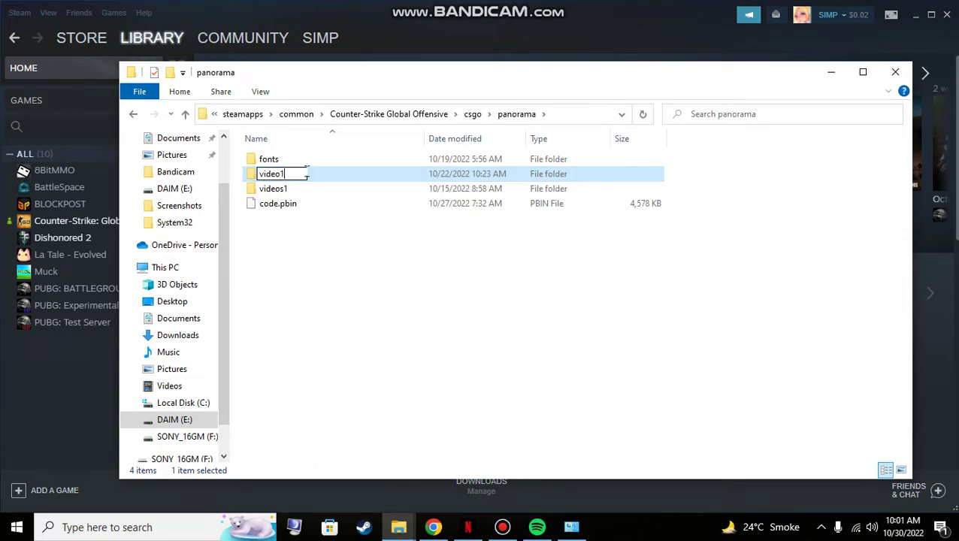
key(Return)
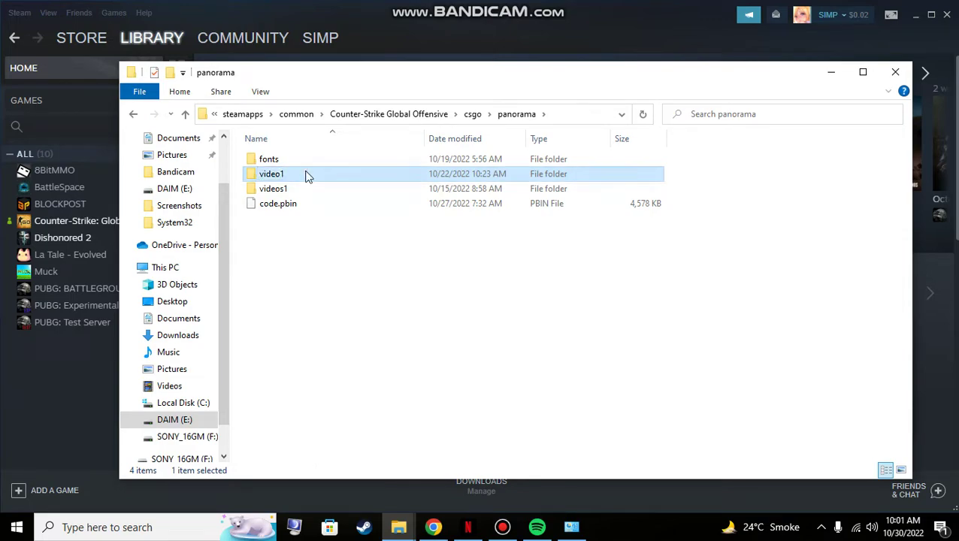
- Minimize the CS:GO folder window so the Steam Library home page is in front
click(832, 73)
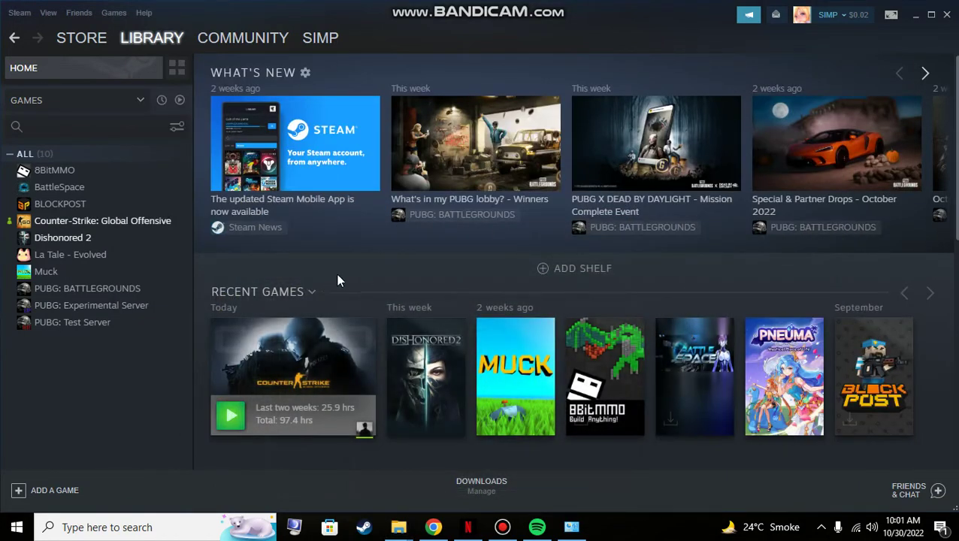